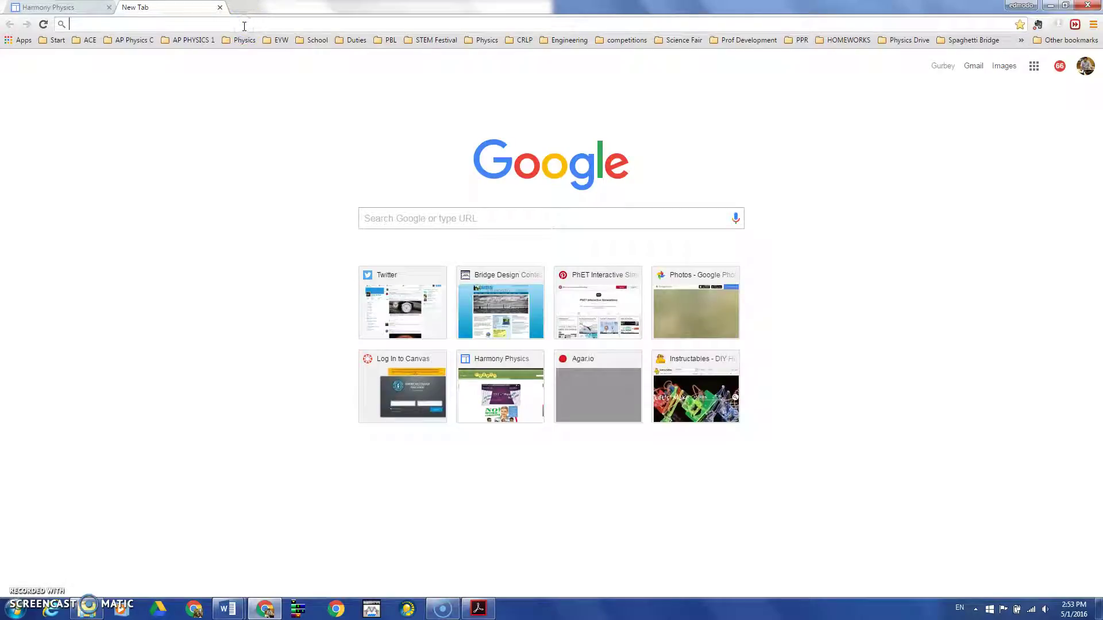
Reach the PhET site through a web search for 'phet', then search it for 'dc circuits'.
text(phet)
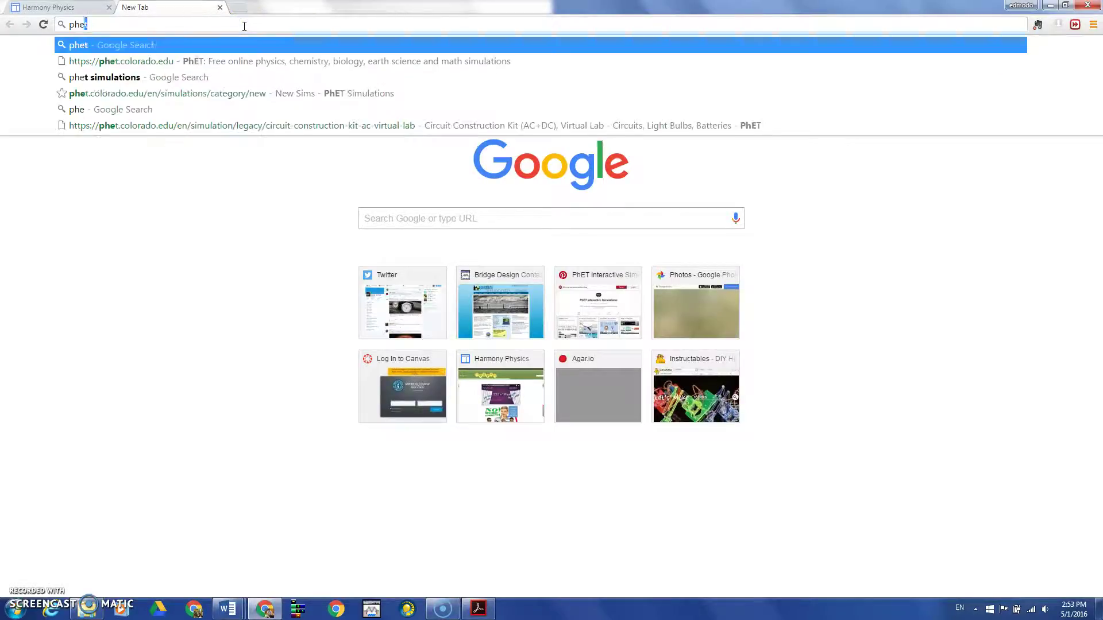
key(Return)
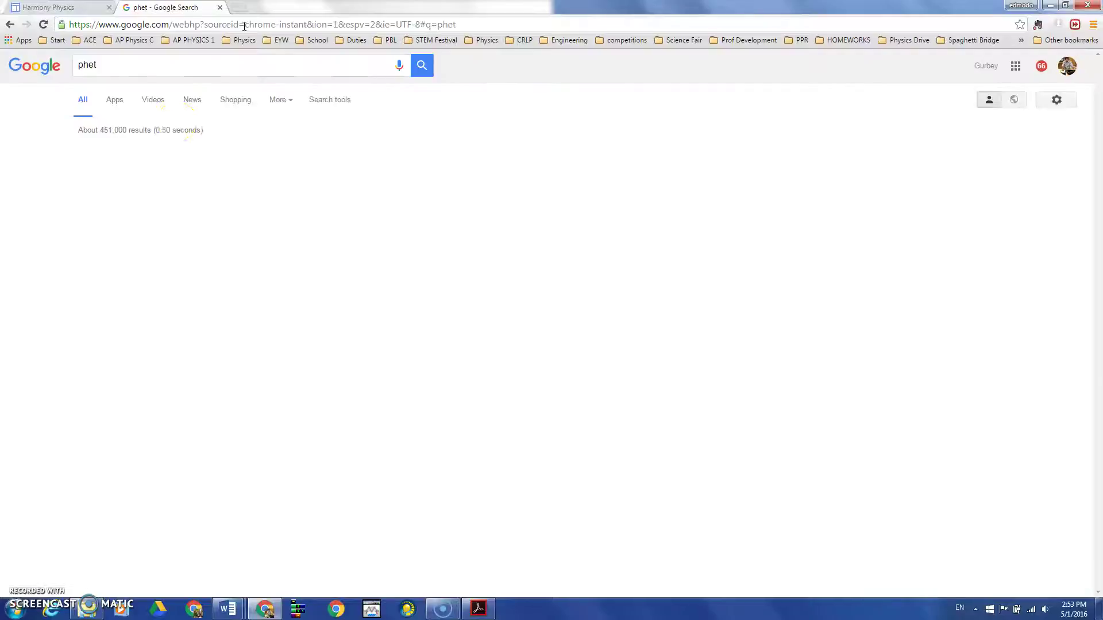
click(139, 154)
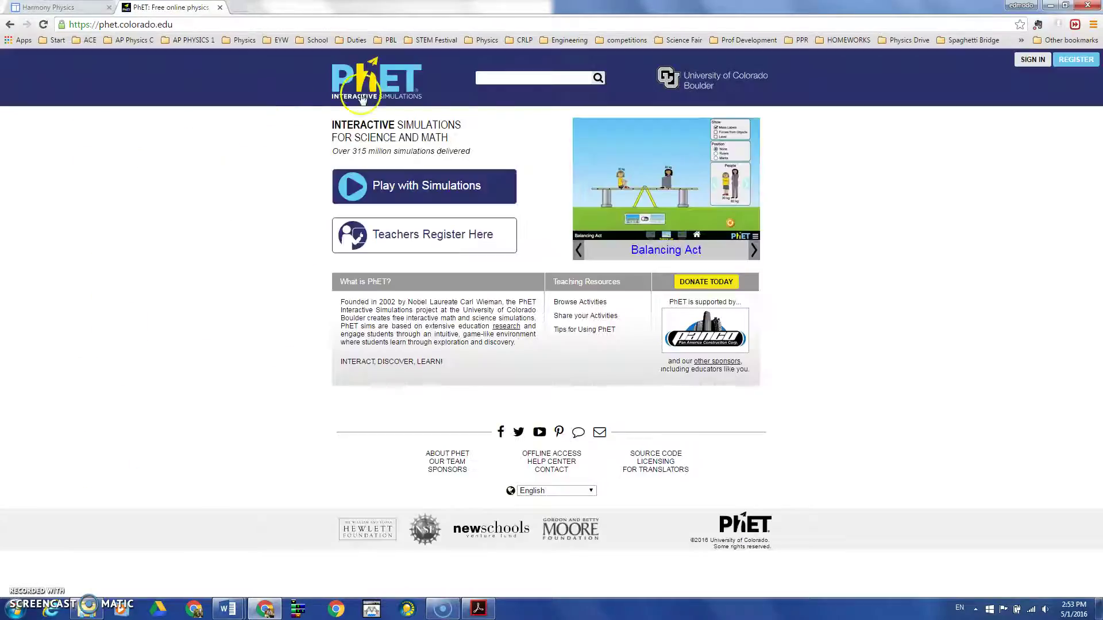
text(dc )
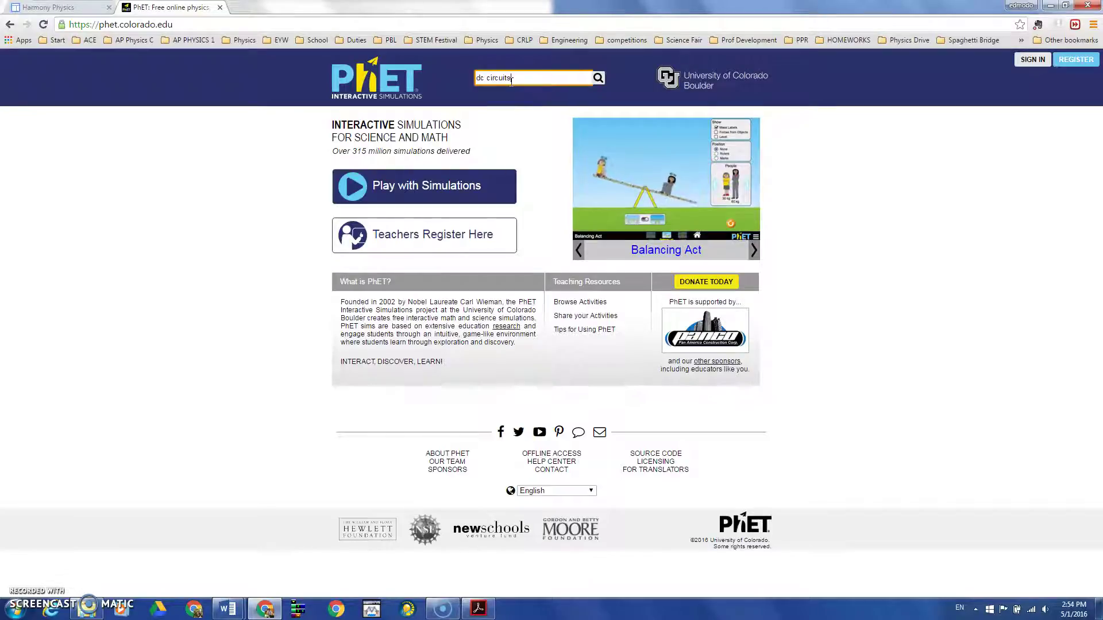
text(circuits)
key(Return)
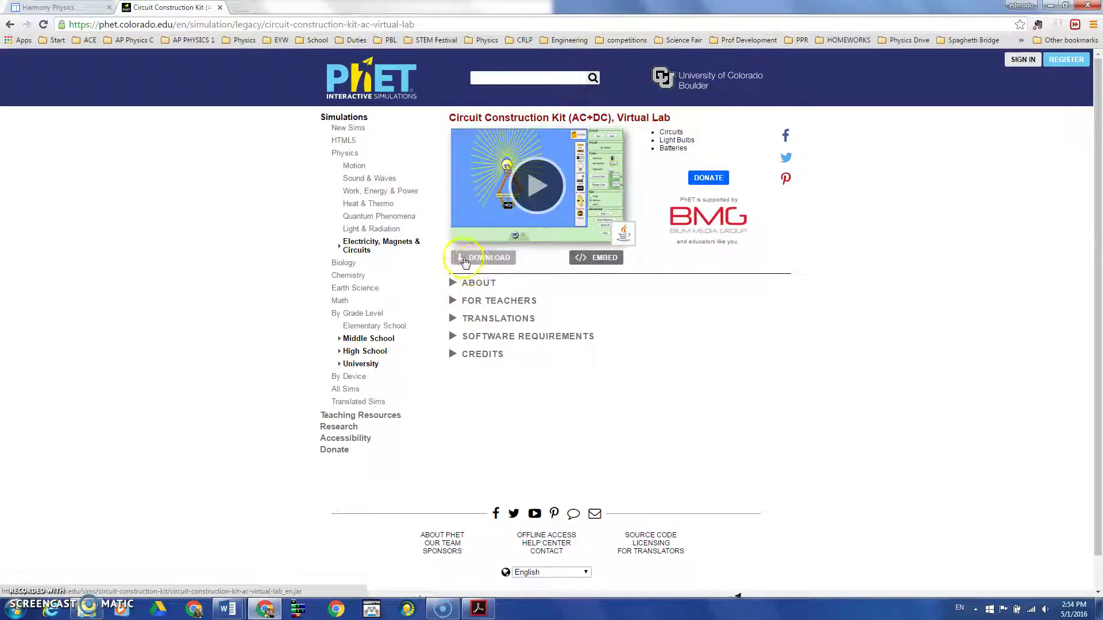
click(455, 286)
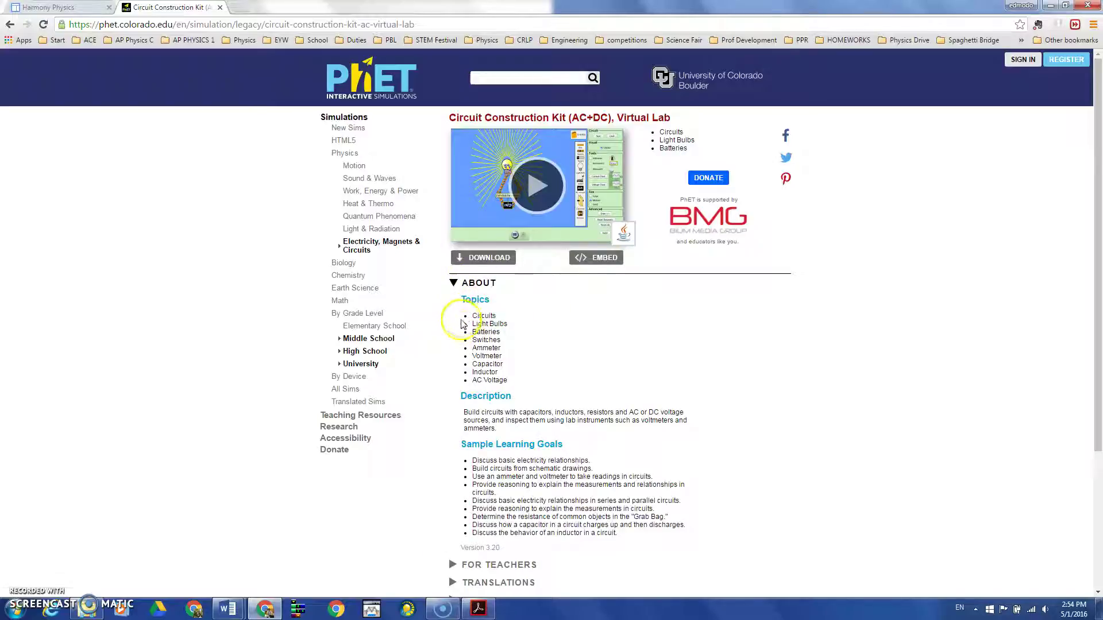
scroll(468, 337, down, 1)
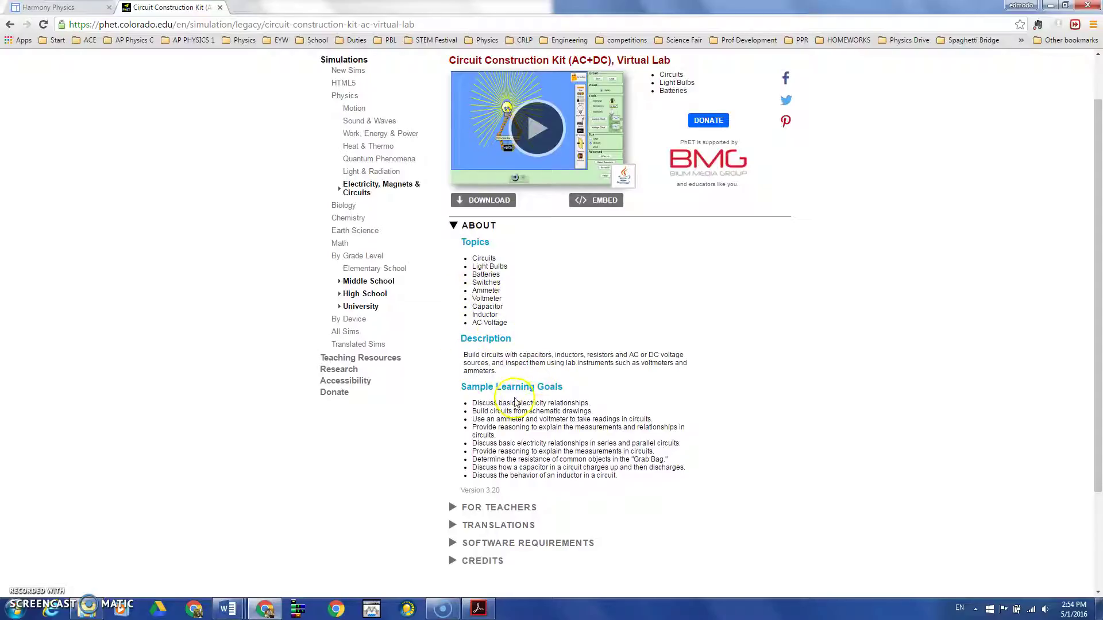
click(454, 226)
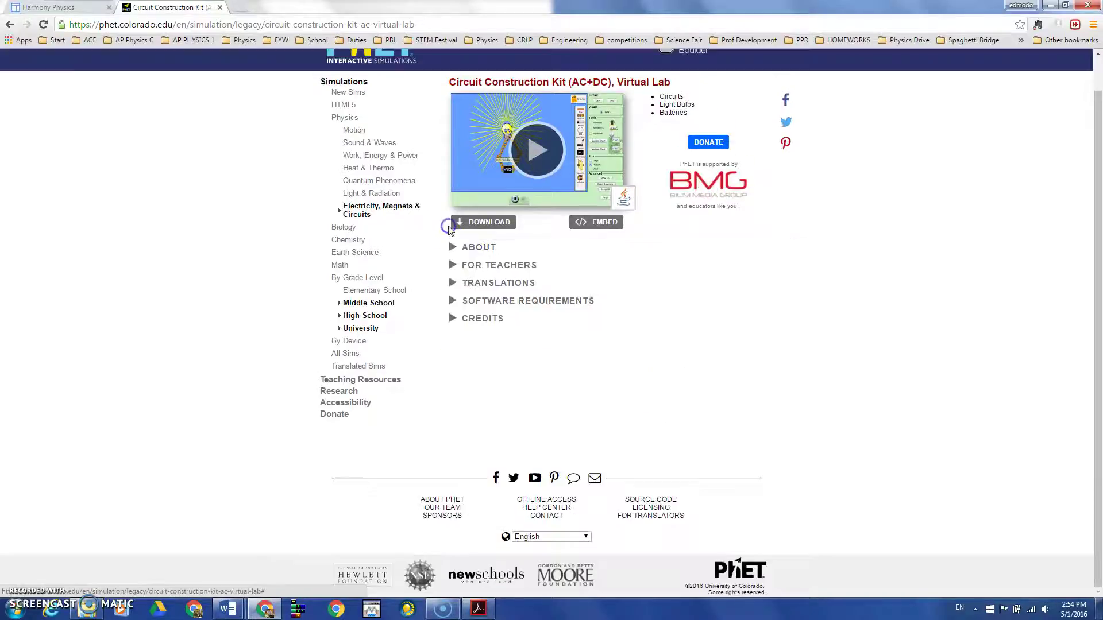
click(449, 267)
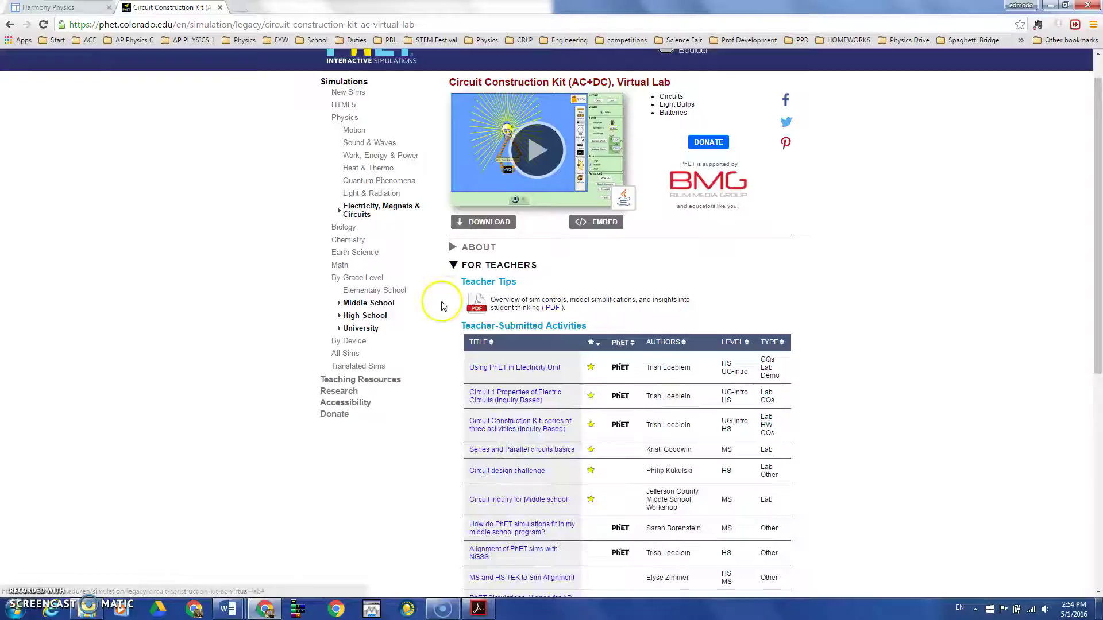
scroll(451, 267, down, 1)
scroll(454, 253, down, 1)
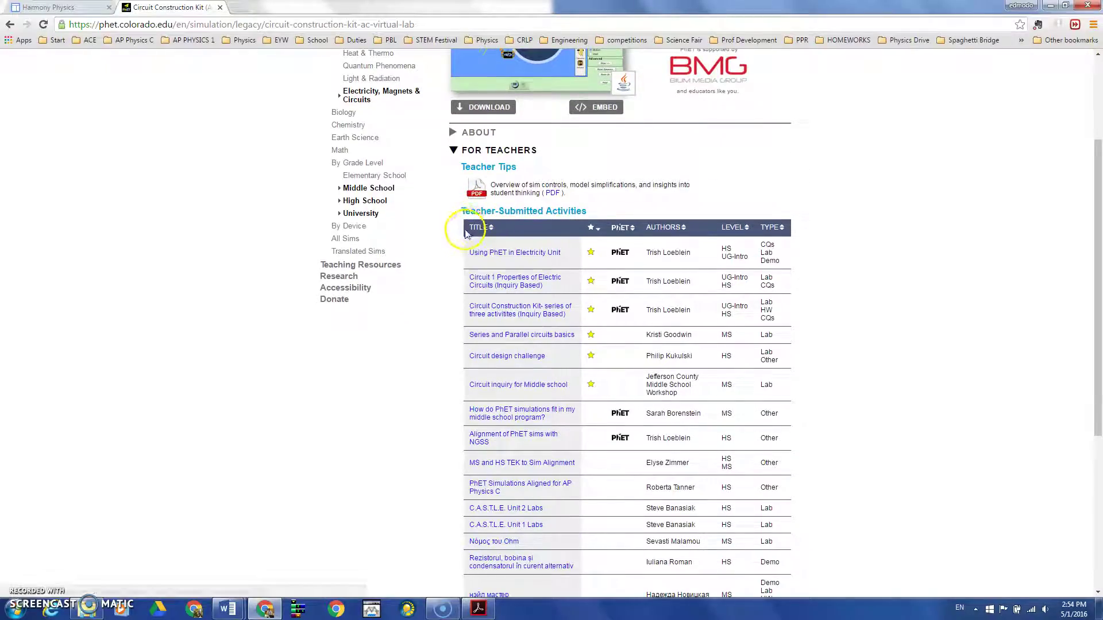
scroll(465, 235, down, 1)
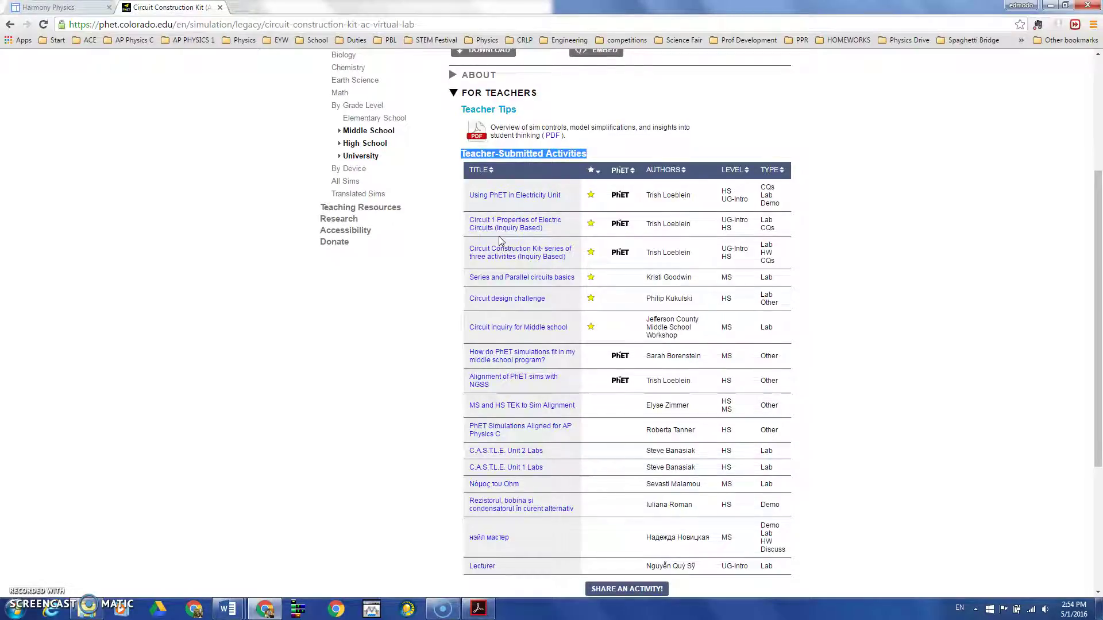
scroll(499, 241, down, 1)
click(484, 130)
scroll(494, 209, down, 1)
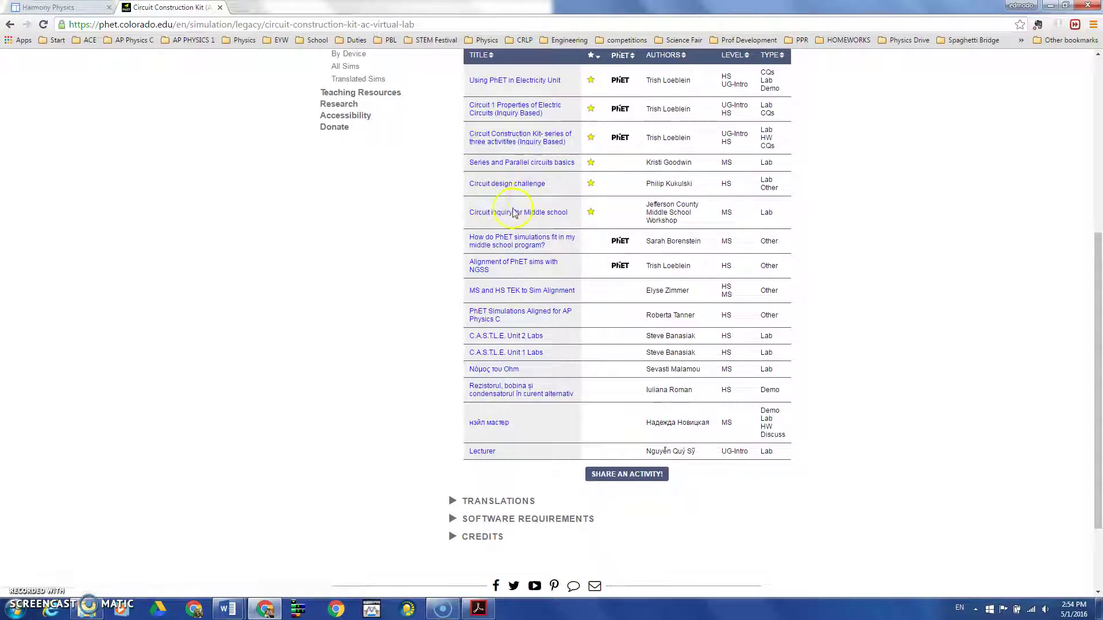
scroll(511, 218, down, 1)
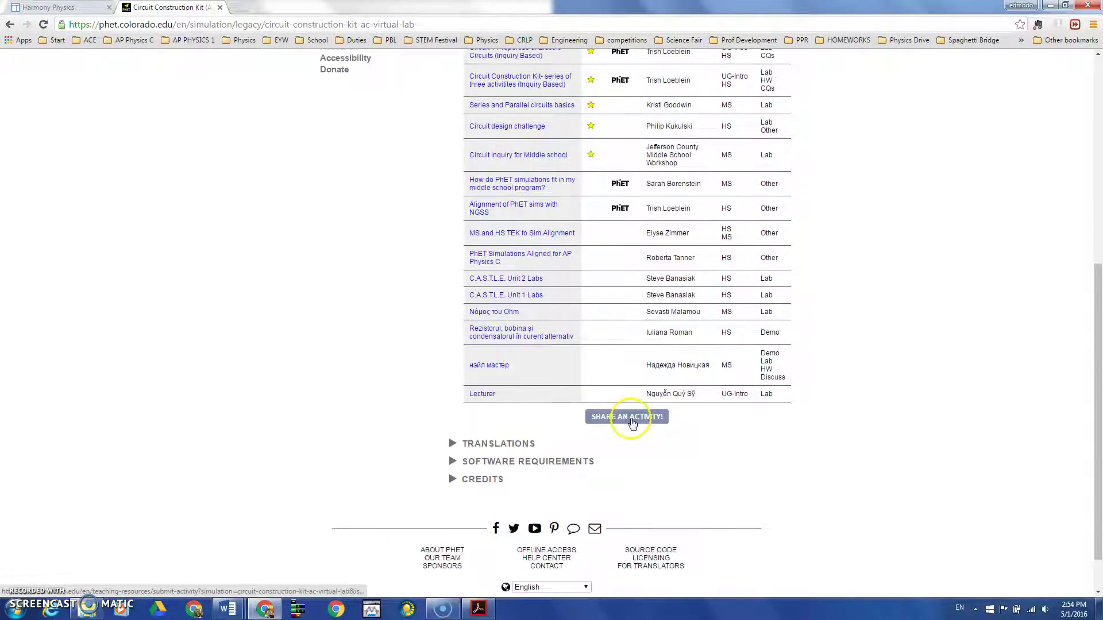
click(453, 444)
scroll(425, 328, down, 4)
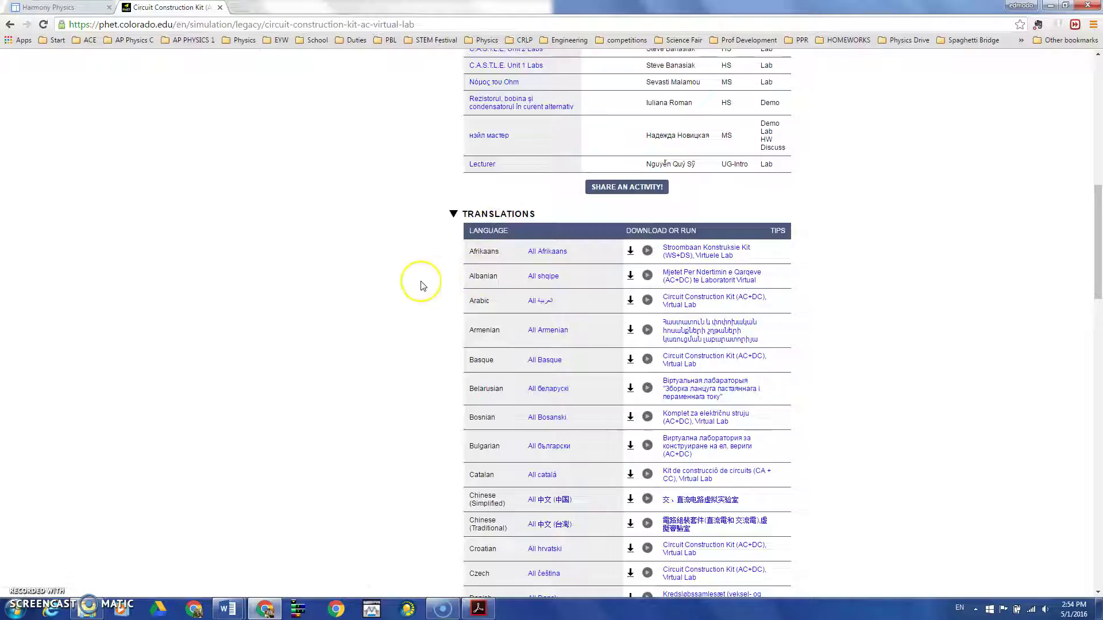
click(454, 214)
scroll(456, 215, up, 10)
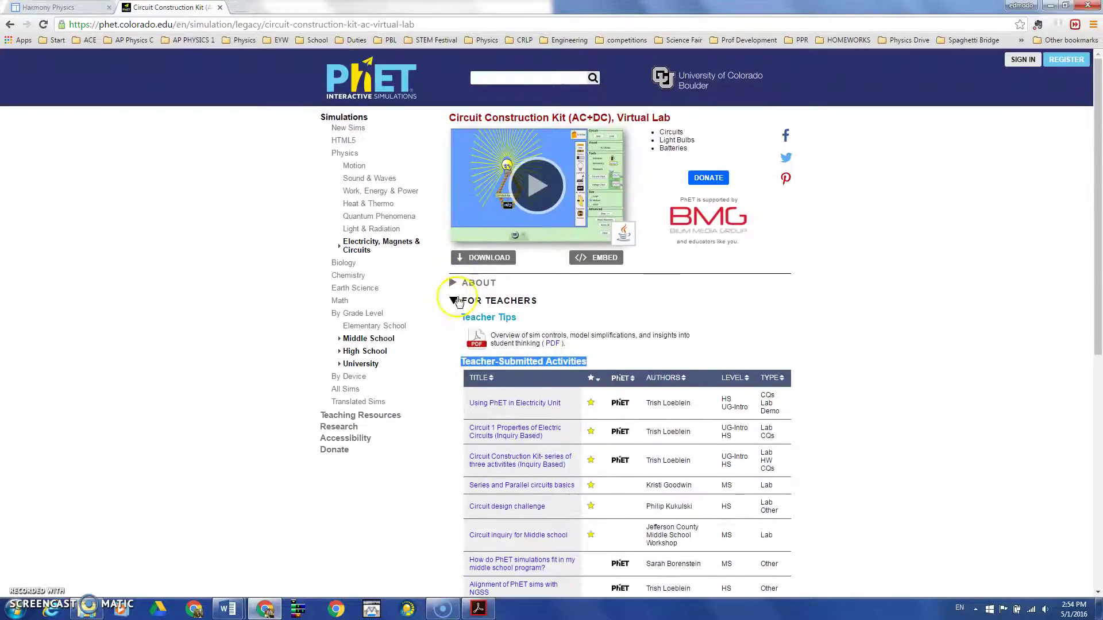
Collapse teacher resources, minimize Chrome, and launch circuit-construction-kit-ac_en from My Circuits.
click(452, 300)
click(1049, 7)
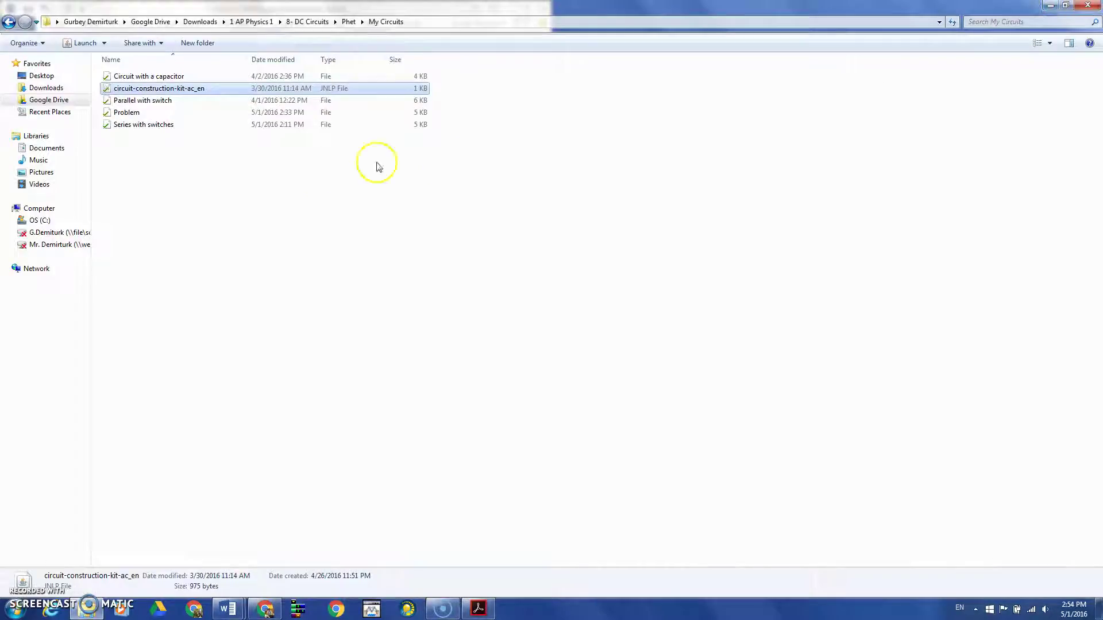
double_click(151, 91)
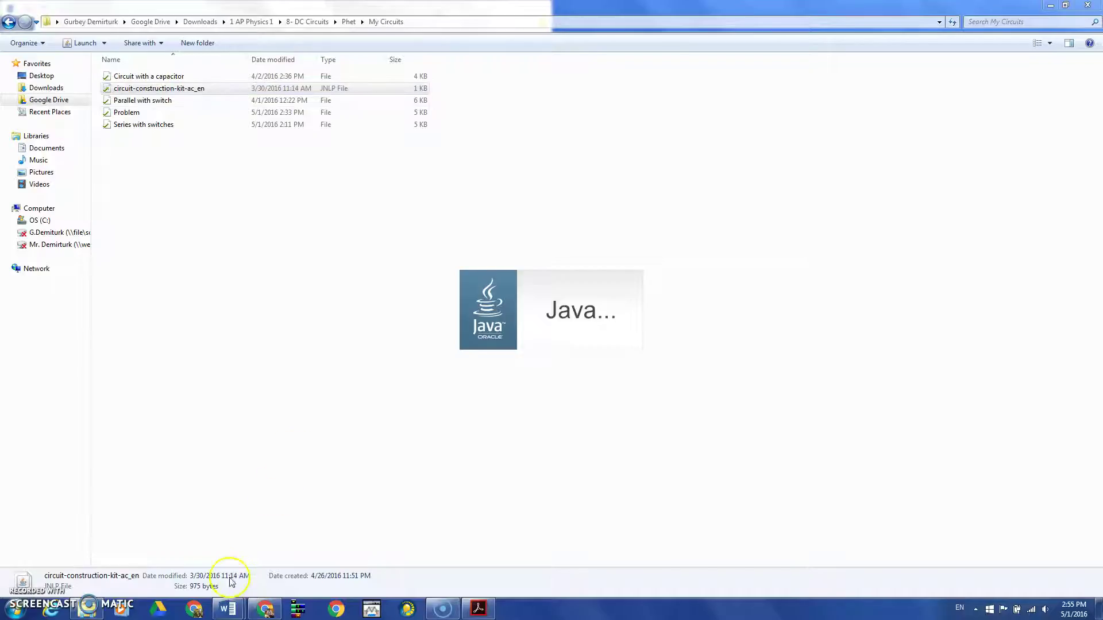
Review the Circuits II worksheet, highlighting 'of bulb A' in question c.i, then return to the simulator.
mouse_move(228, 610)
click(287, 540)
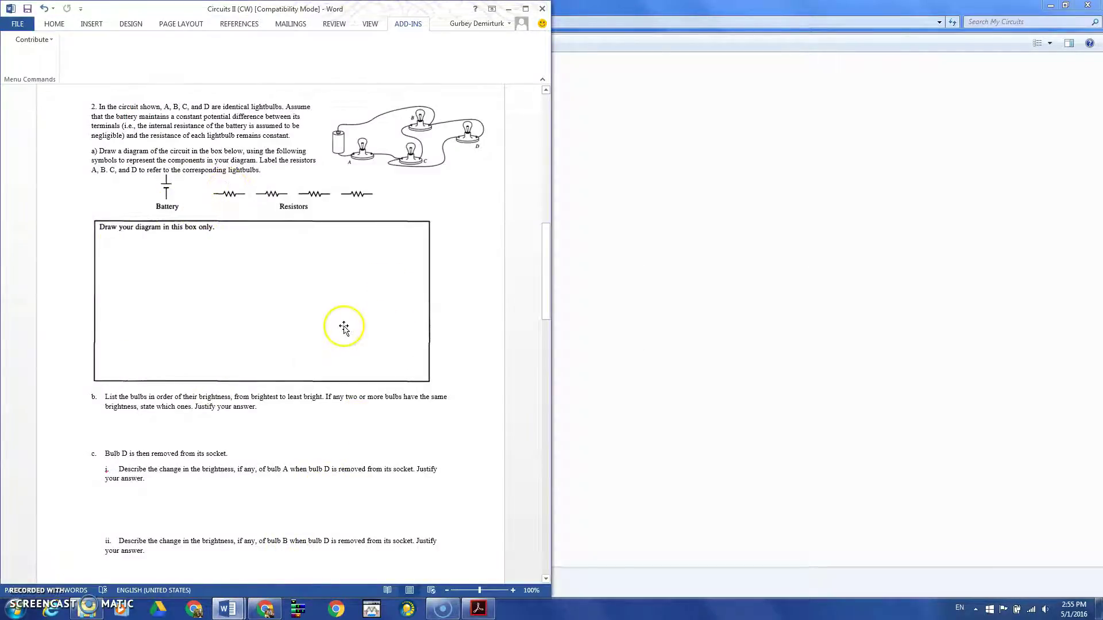
scroll(343, 324, down, 1)
scroll(325, 323, up, 1)
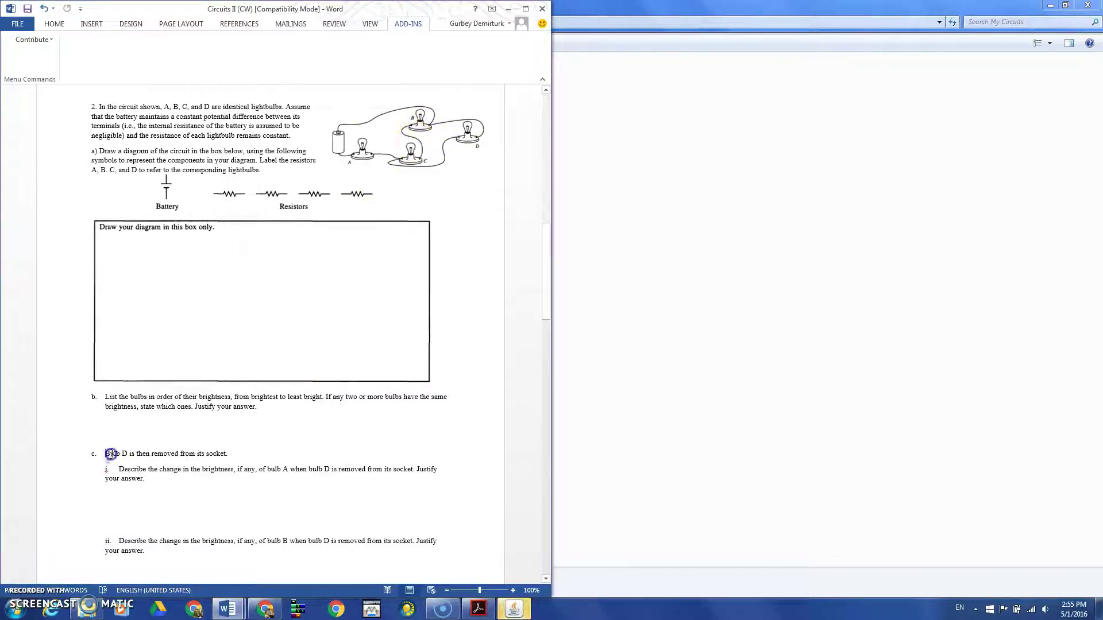
click(143, 470)
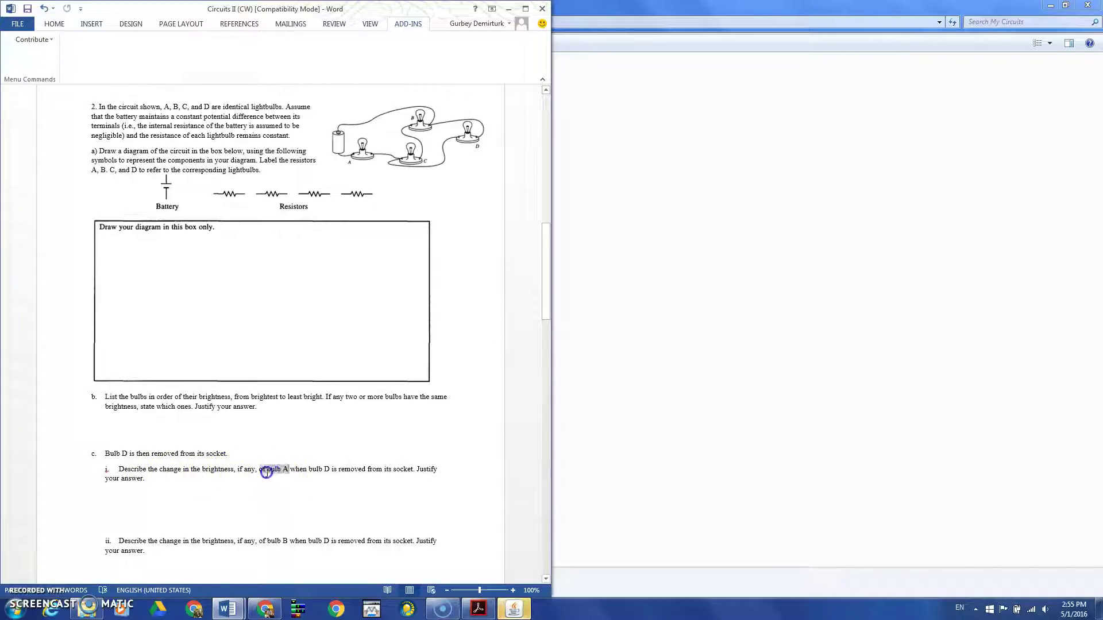
drag(266, 472, 262, 471)
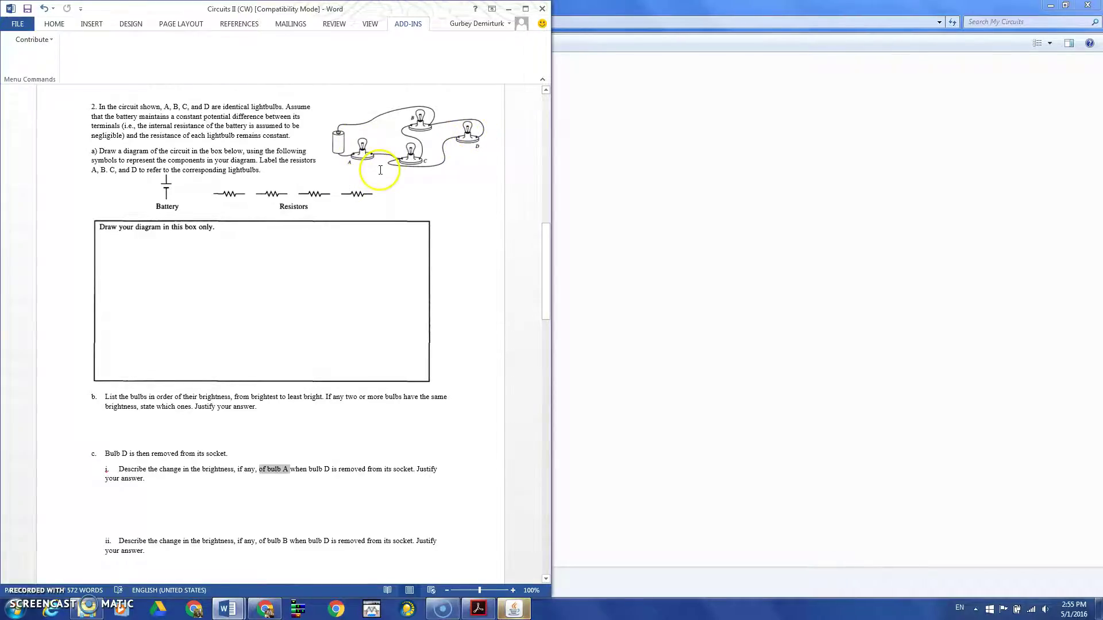
click(514, 607)
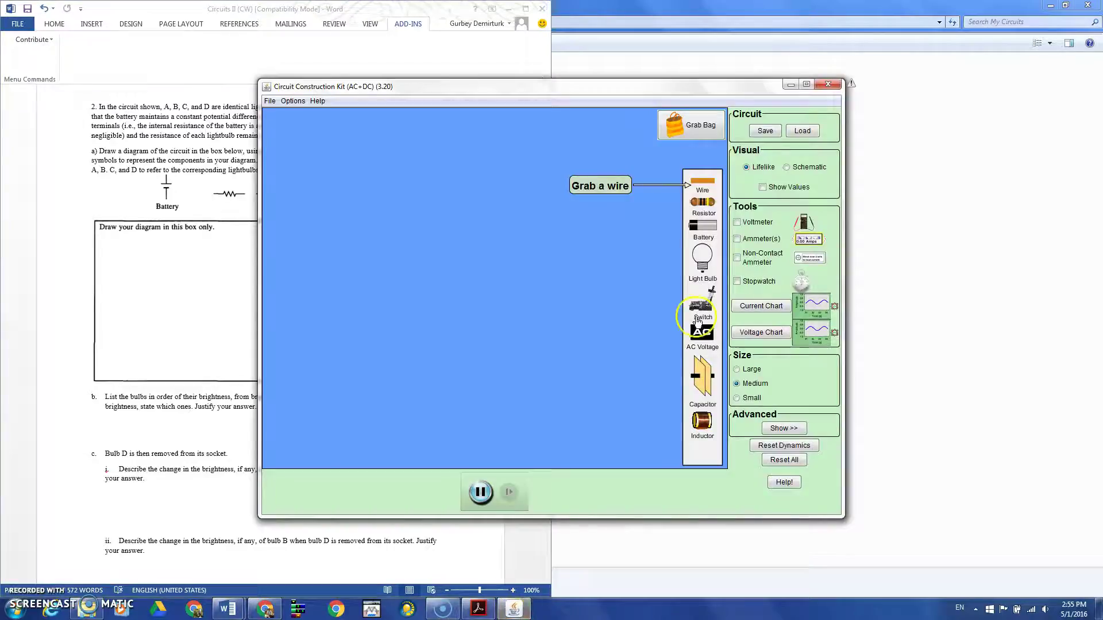
Maximize the simulator and start loading a circuit, browsing Desktop to the Google Drive folder.
click(807, 85)
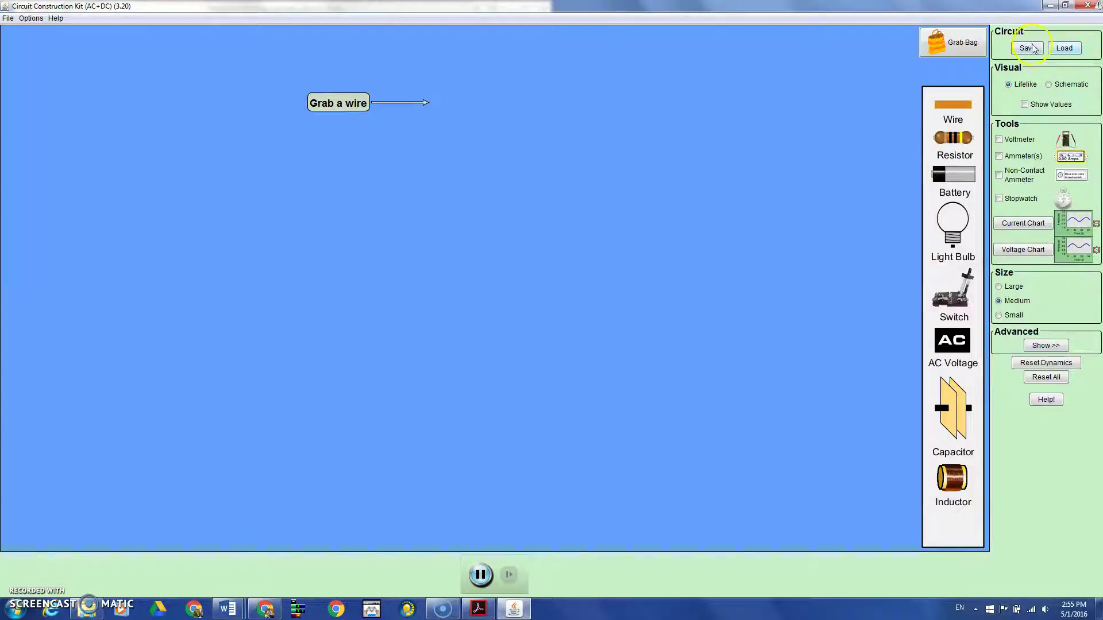
click(1064, 49)
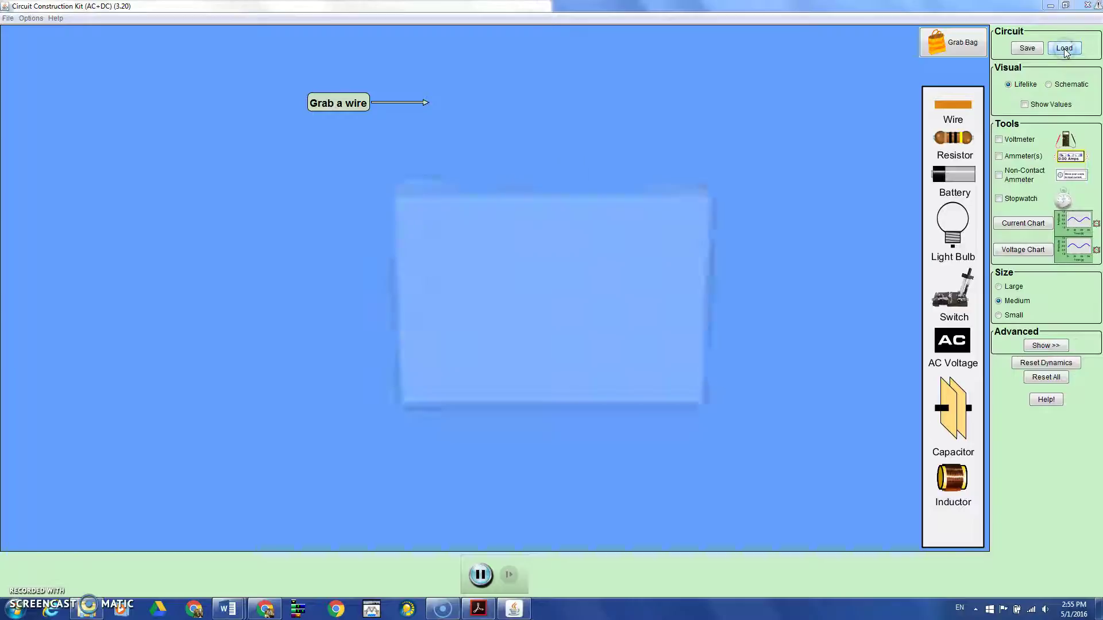
click(415, 272)
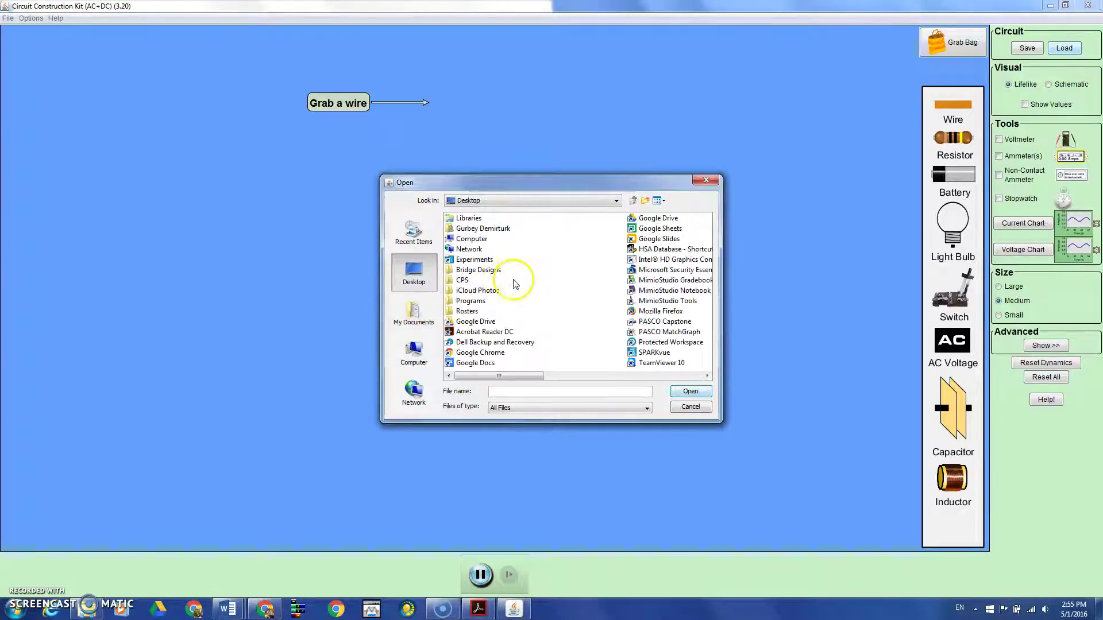
click(474, 322)
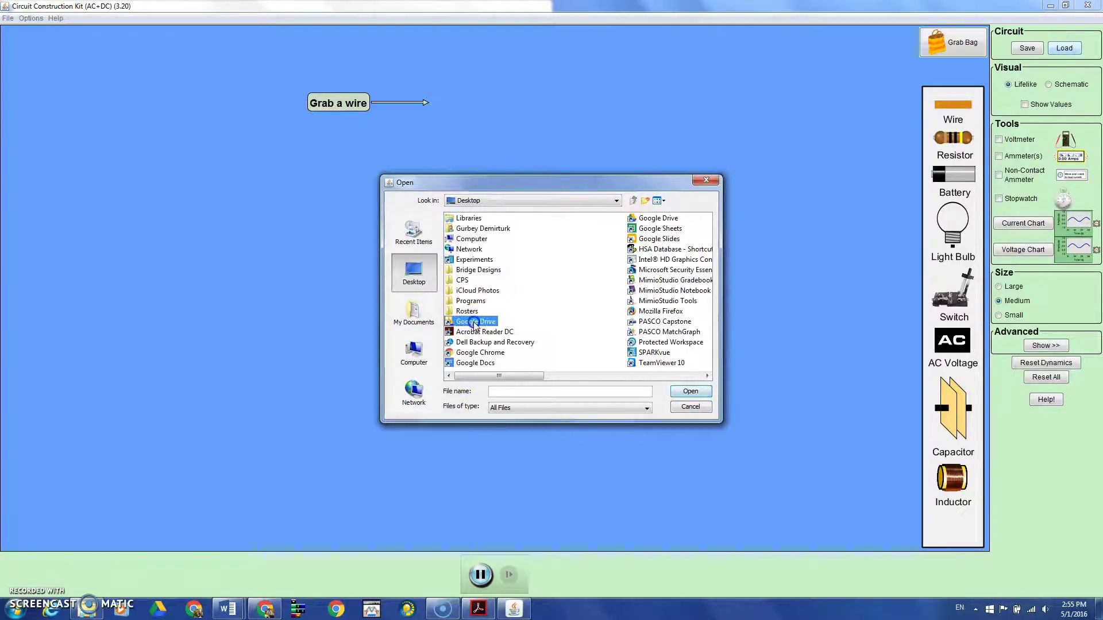
Navigate Downloads > 1 AP Physics 1 > 8- DC Circuits > Phet > My Circuits and select Problem.
double_click(475, 322)
double_click(476, 230)
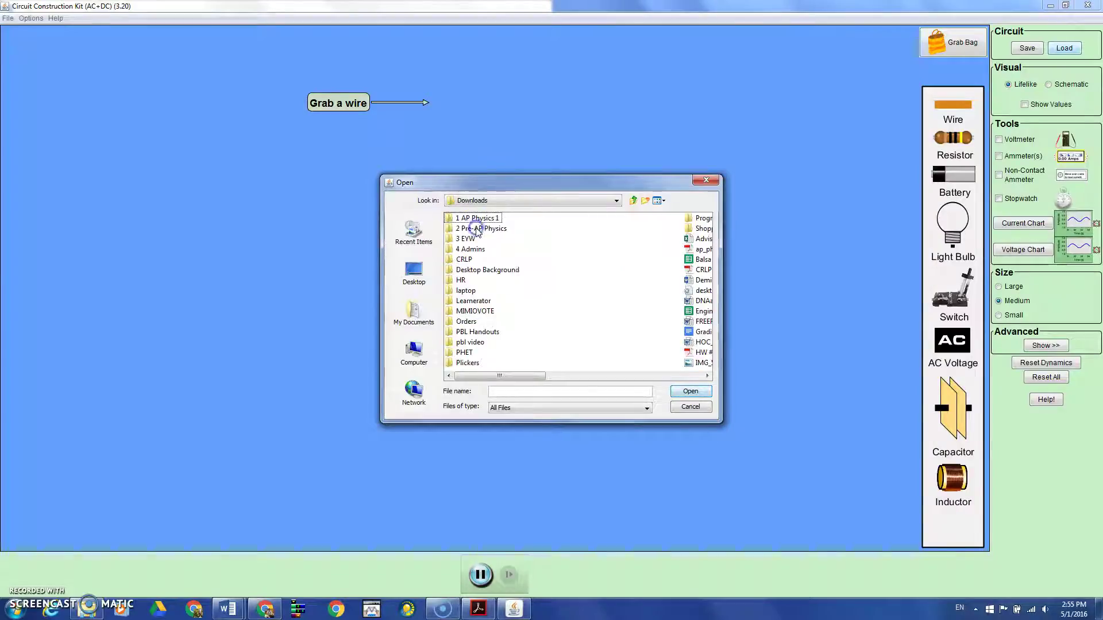
double_click(476, 219)
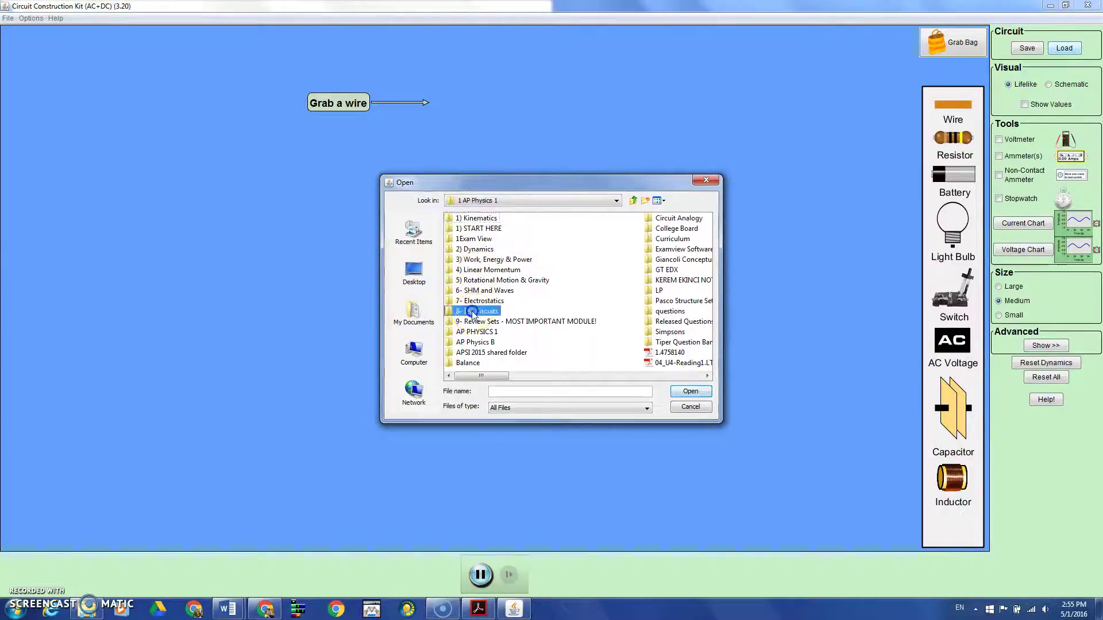
double_click(472, 312)
double_click(466, 271)
double_click(467, 218)
click(468, 251)
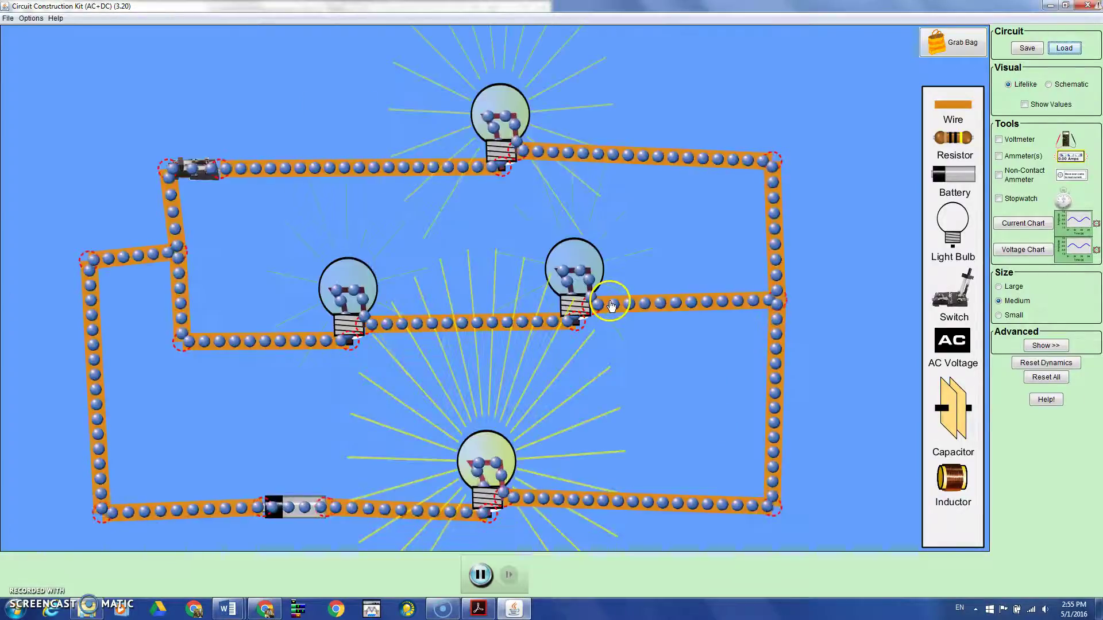
Snap the simulator beside the Word worksheet, widen it, then maximize it again.
key(super+Right)
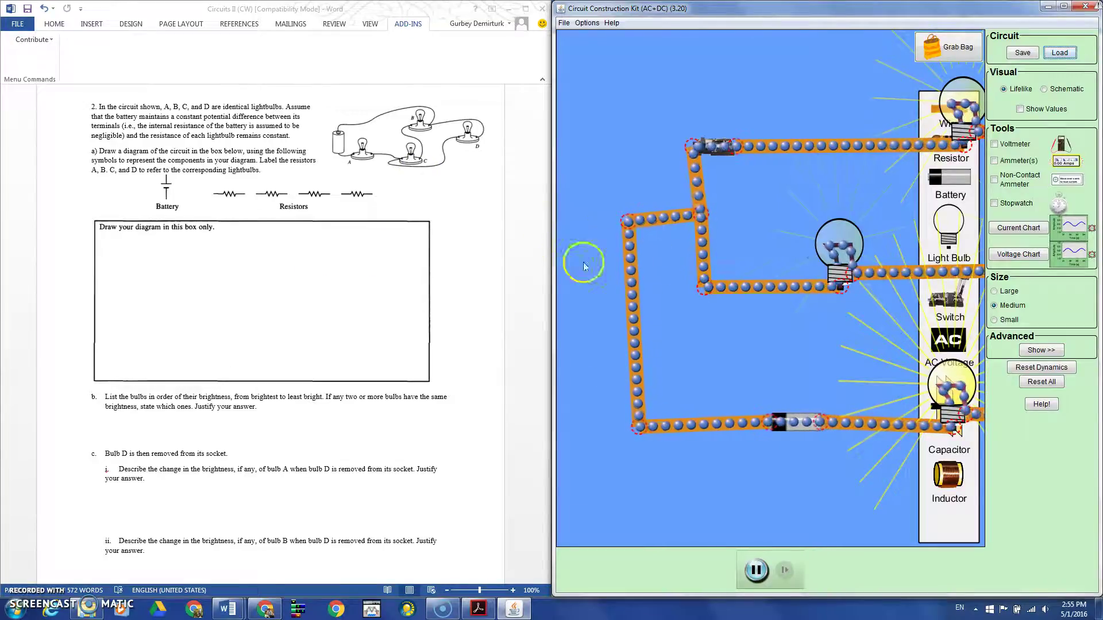
drag(555, 279, 482, 282)
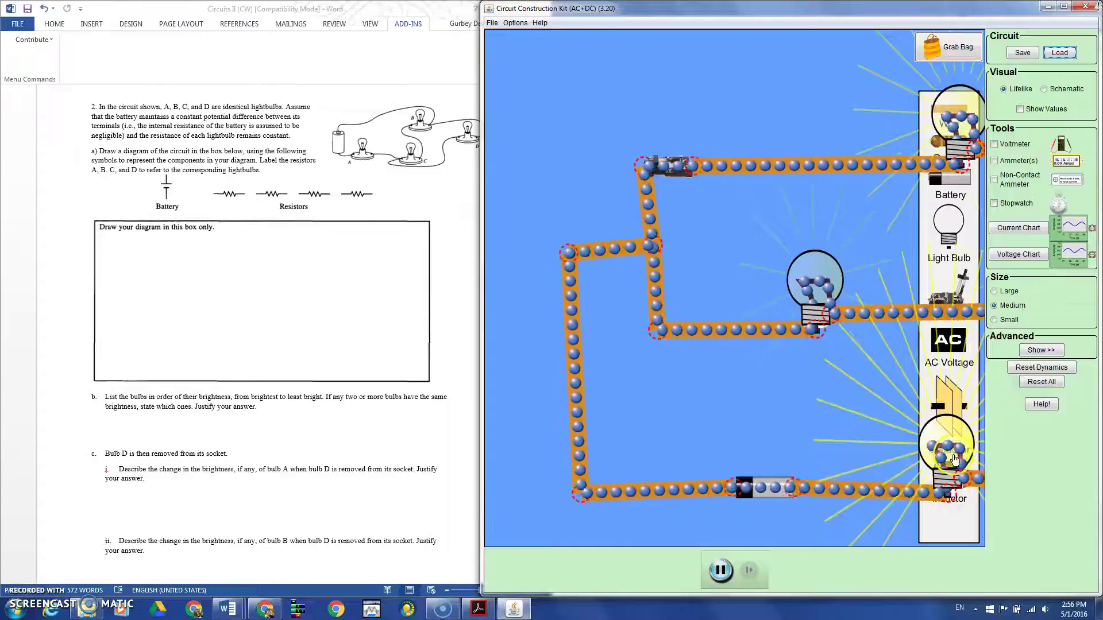
click(1063, 8)
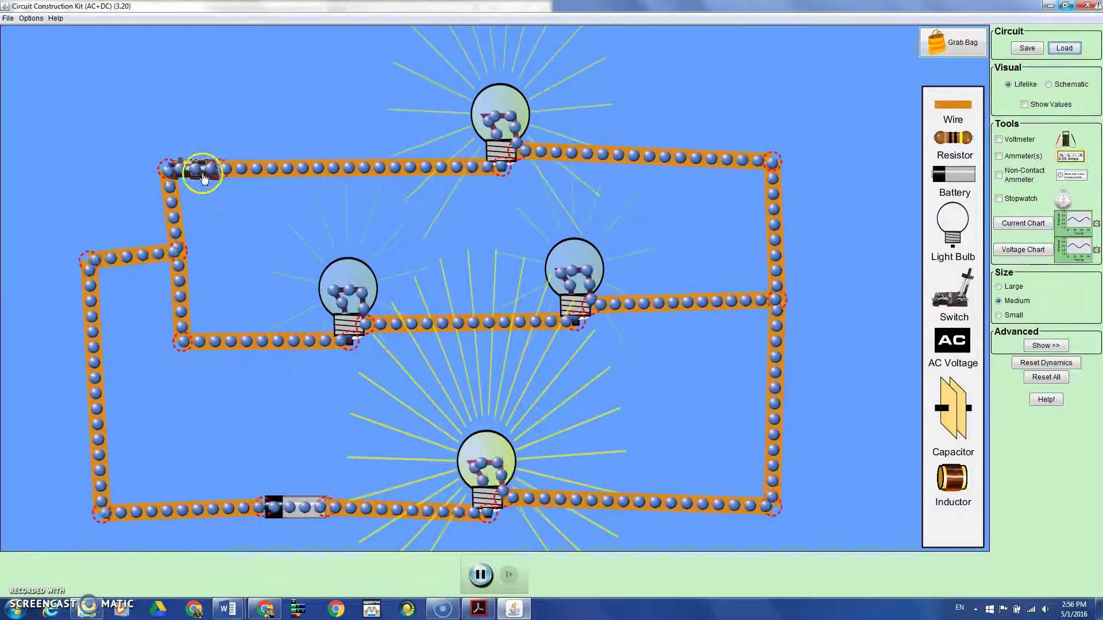
Open the top-left switch, close it, then open it again so the top bulb goes dark.
click(184, 165)
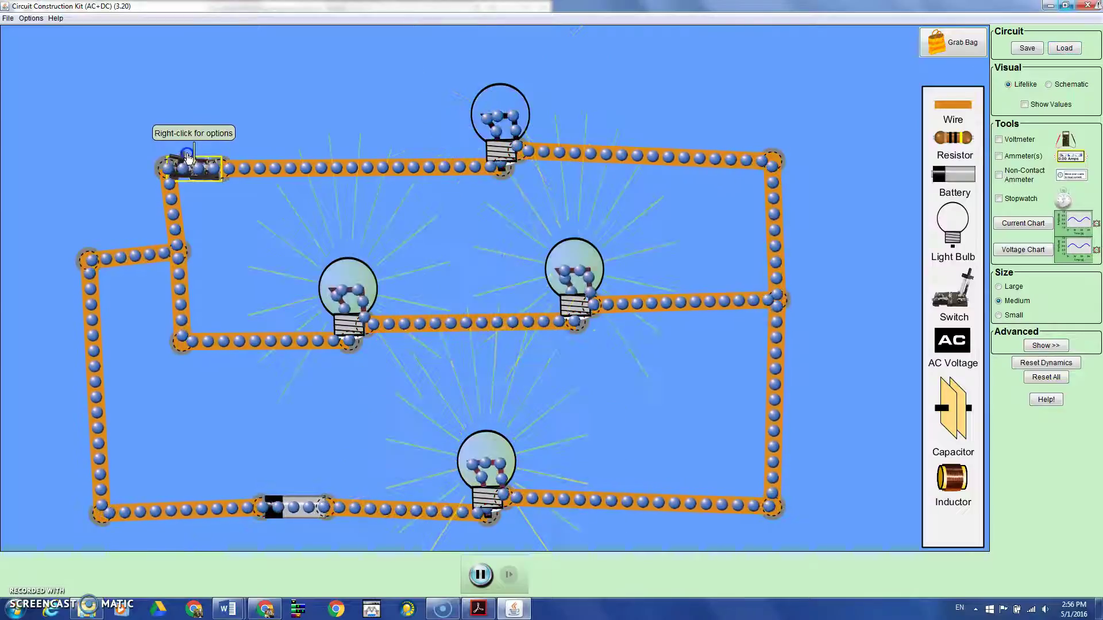
drag(184, 165, 216, 148)
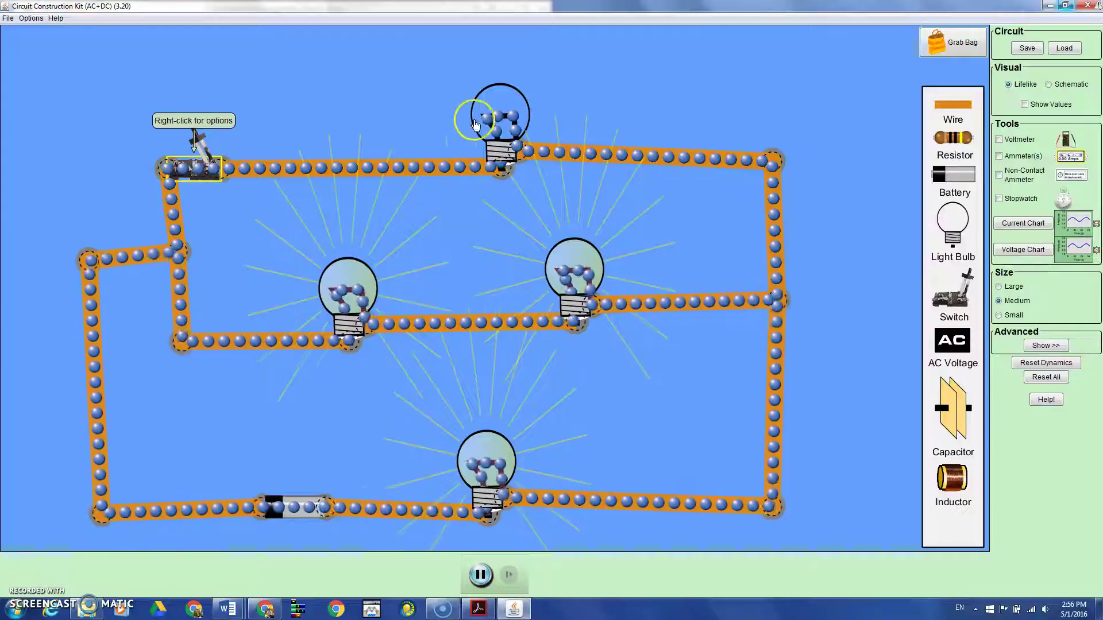
click(309, 133)
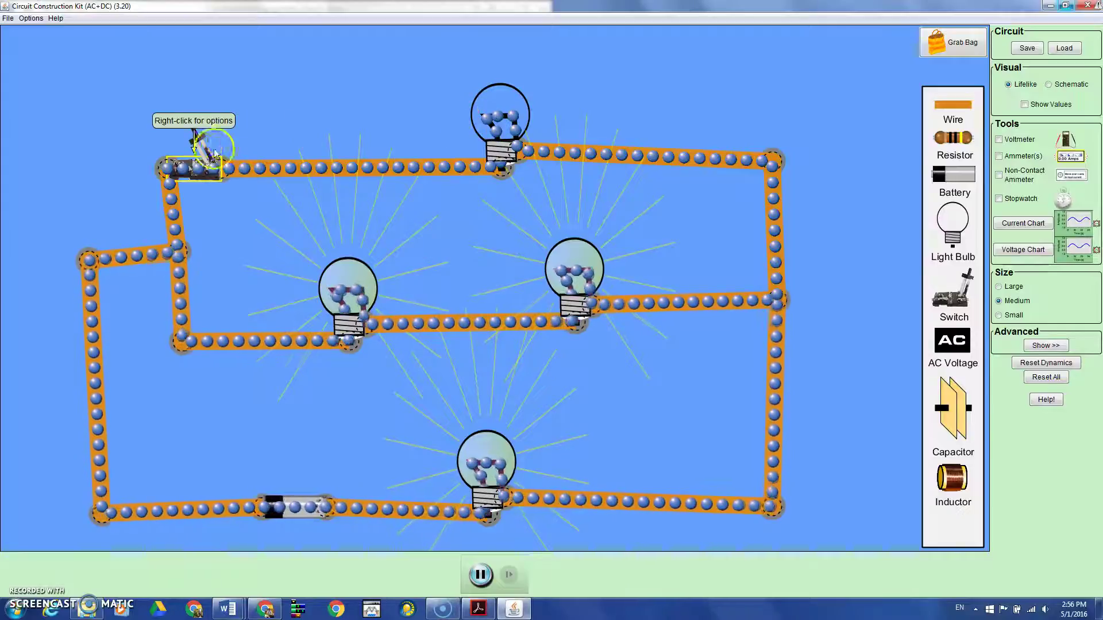
click(215, 174)
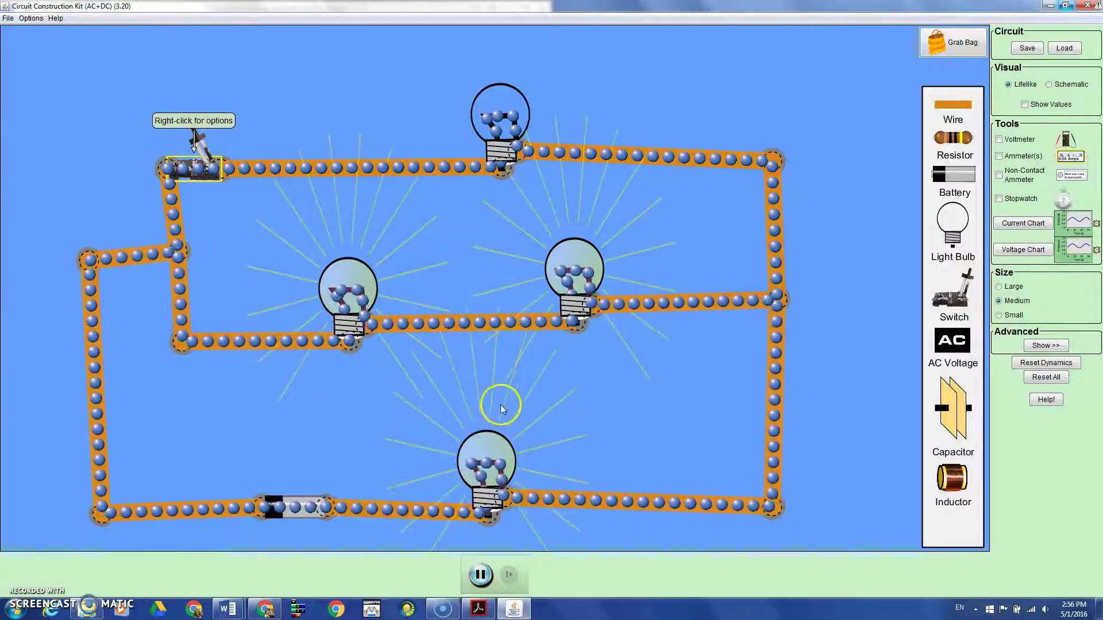
drag(196, 143, 188, 183)
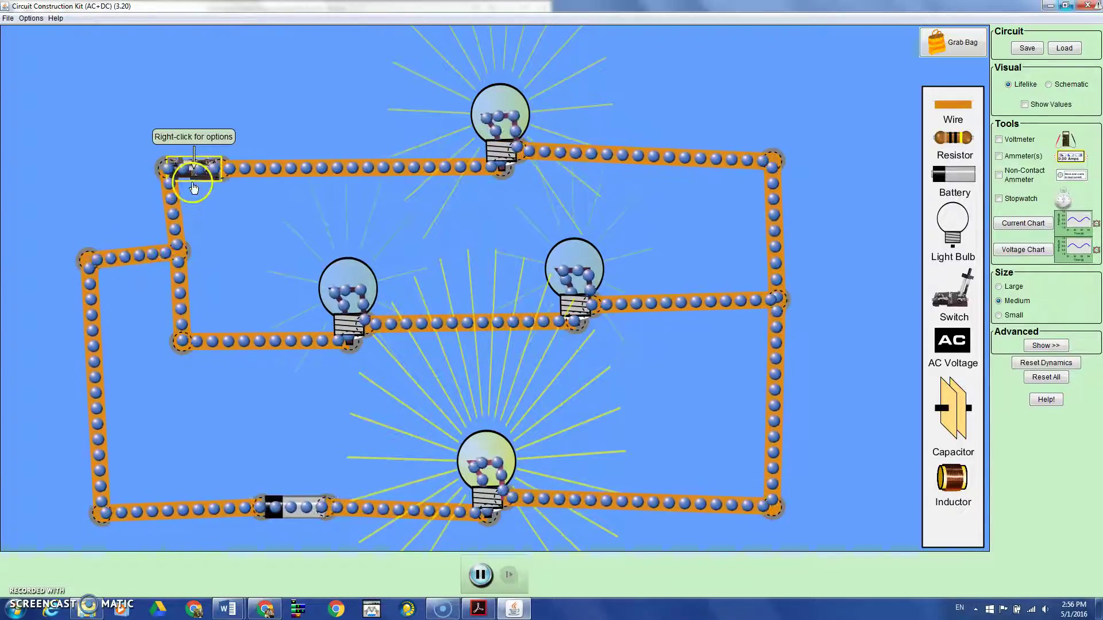
drag(192, 183, 216, 144)
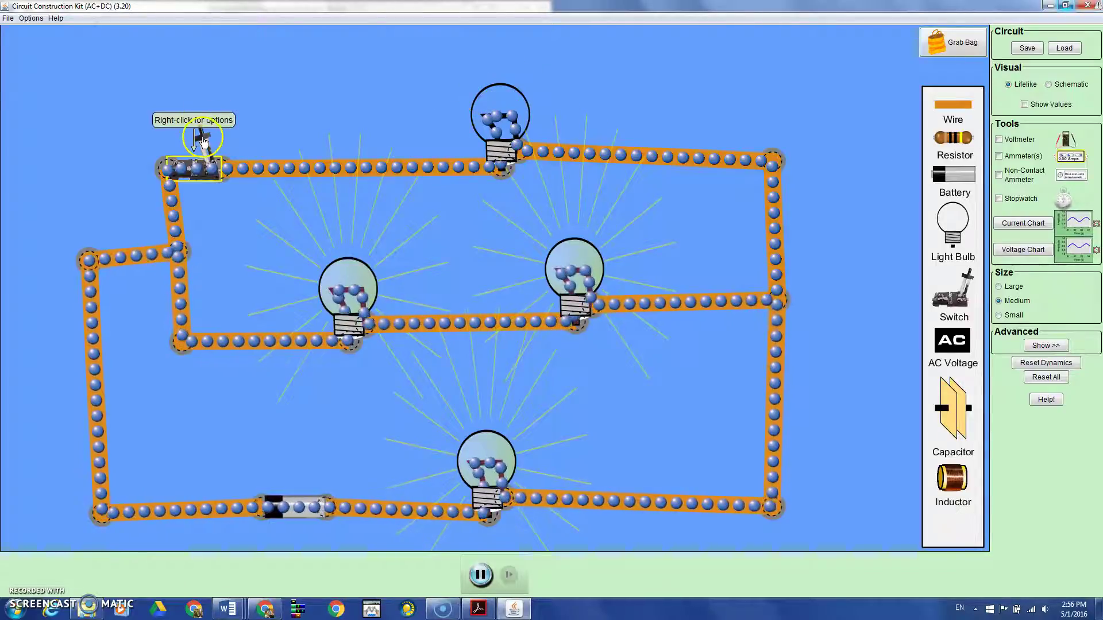
Close the top-left switch, open it, then close it again so the top bulb relights.
drag(199, 138, 184, 179)
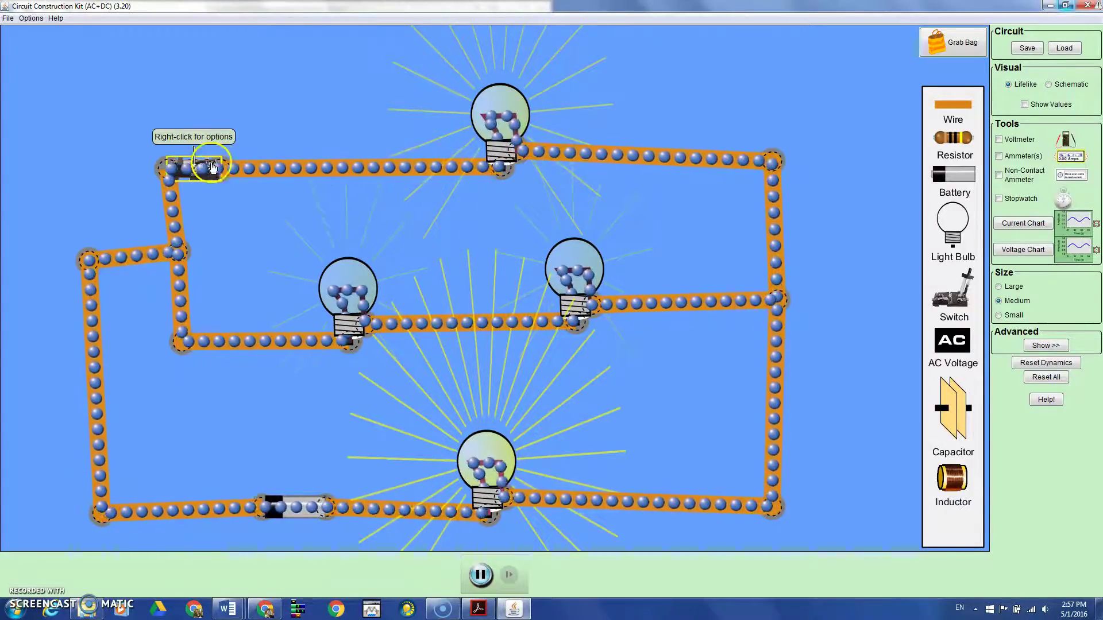
drag(207, 168, 186, 148)
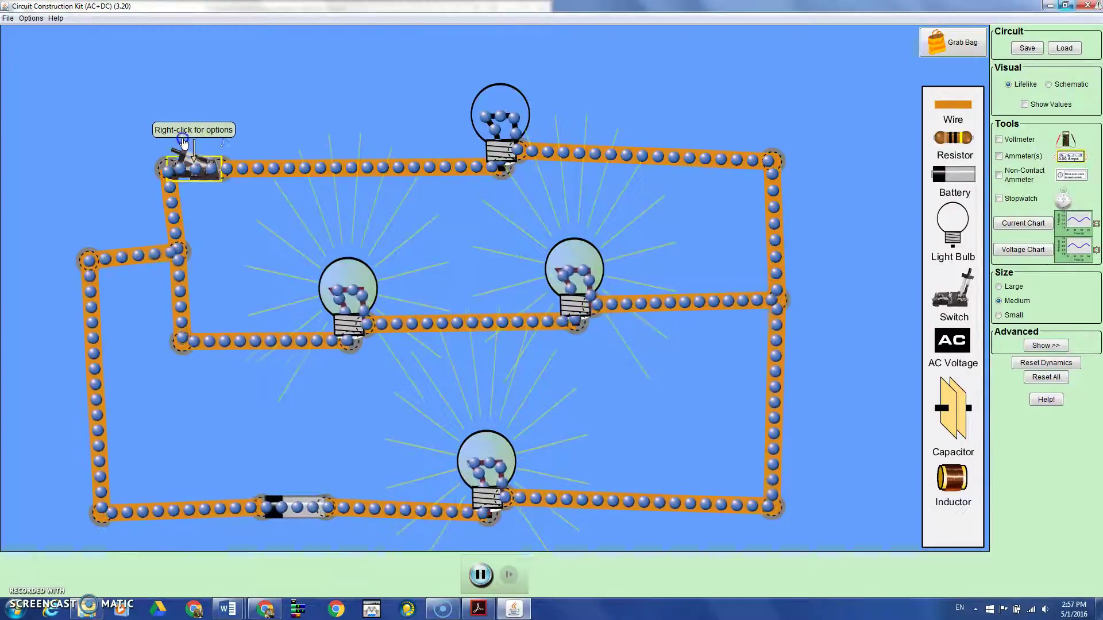
drag(183, 143, 181, 166)
Shift the right-hand wire segment slightly to the left.
click(623, 225)
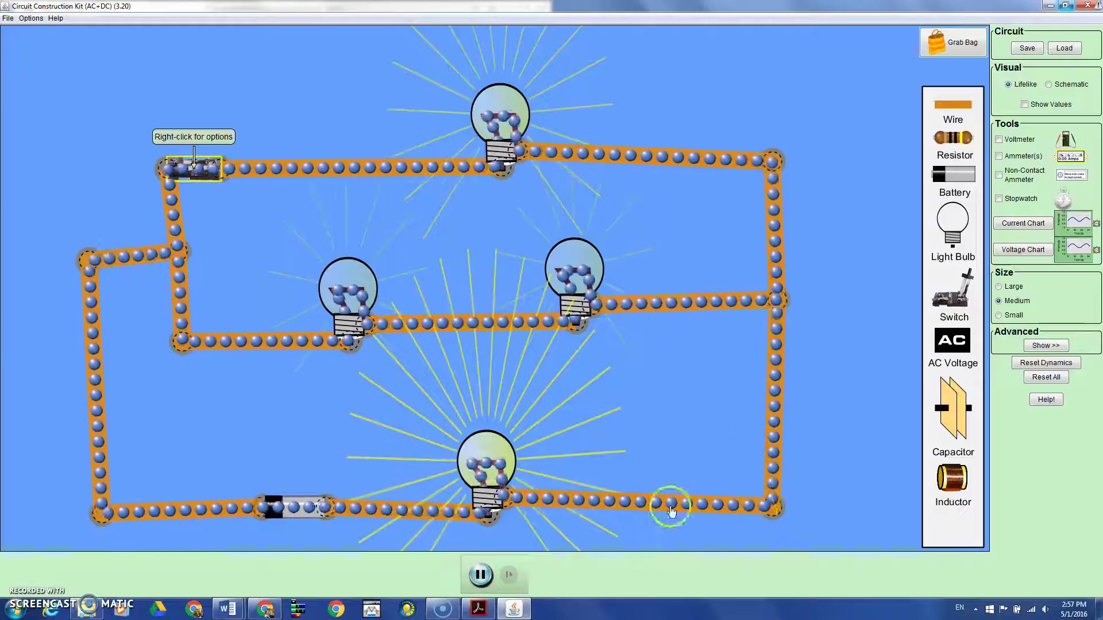
drag(777, 290, 764, 290)
click(753, 108)
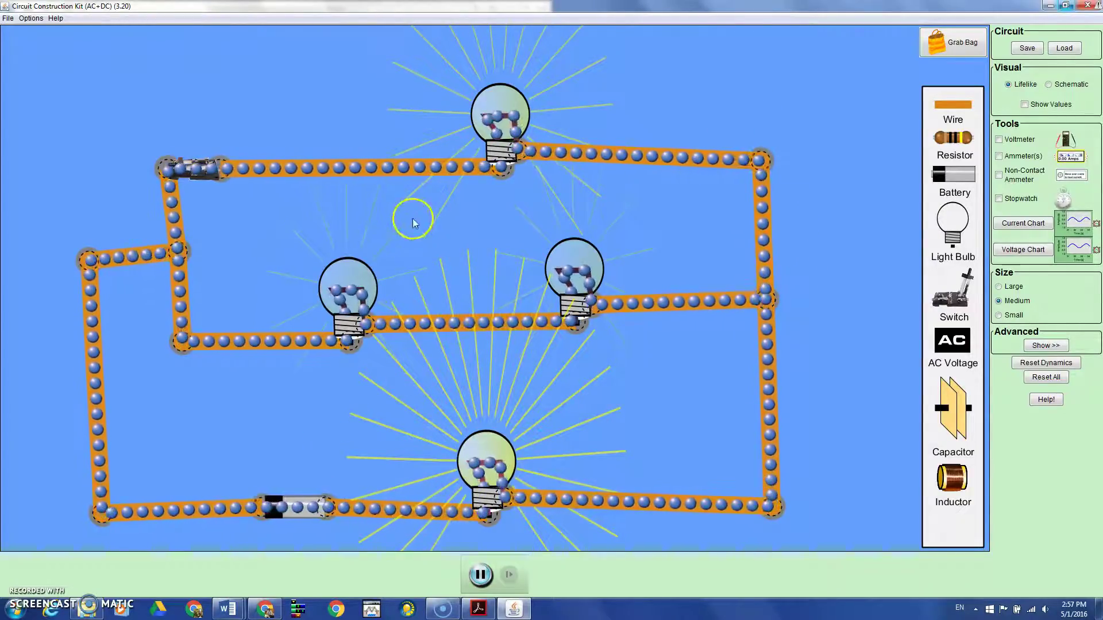
mouse_move(178, 166)
mouse_down()
mouse_move(211, 137)
mouse_move(185, 148)
mouse_move(175, 173)
mouse_up()
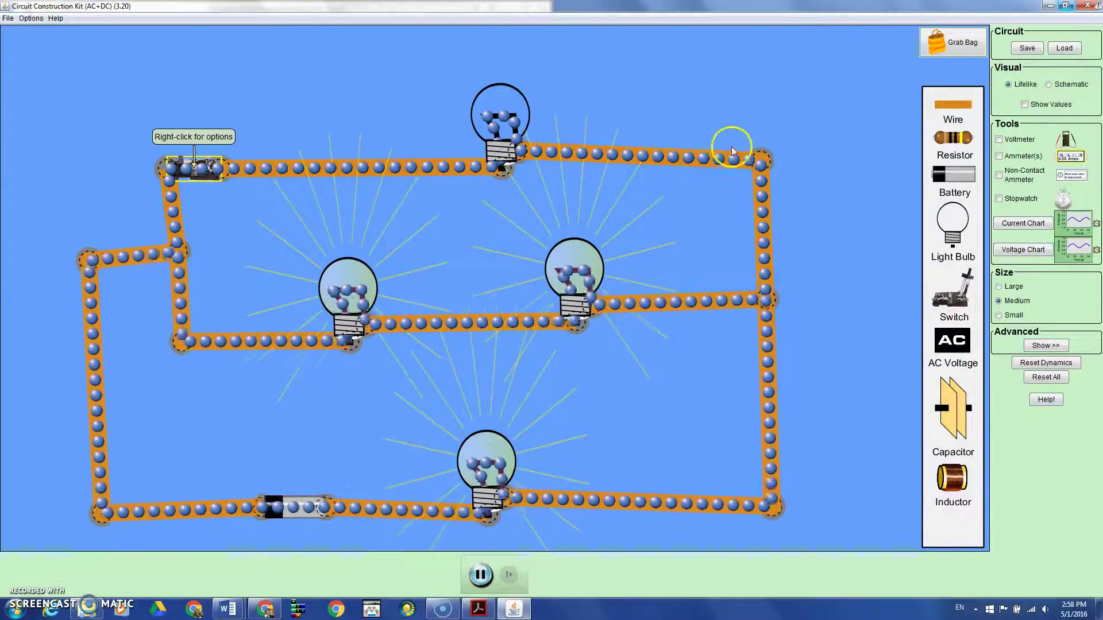
mouse_move(207, 165)
mouse_down()
mouse_move(183, 141)
mouse_move(201, 164)
mouse_up()
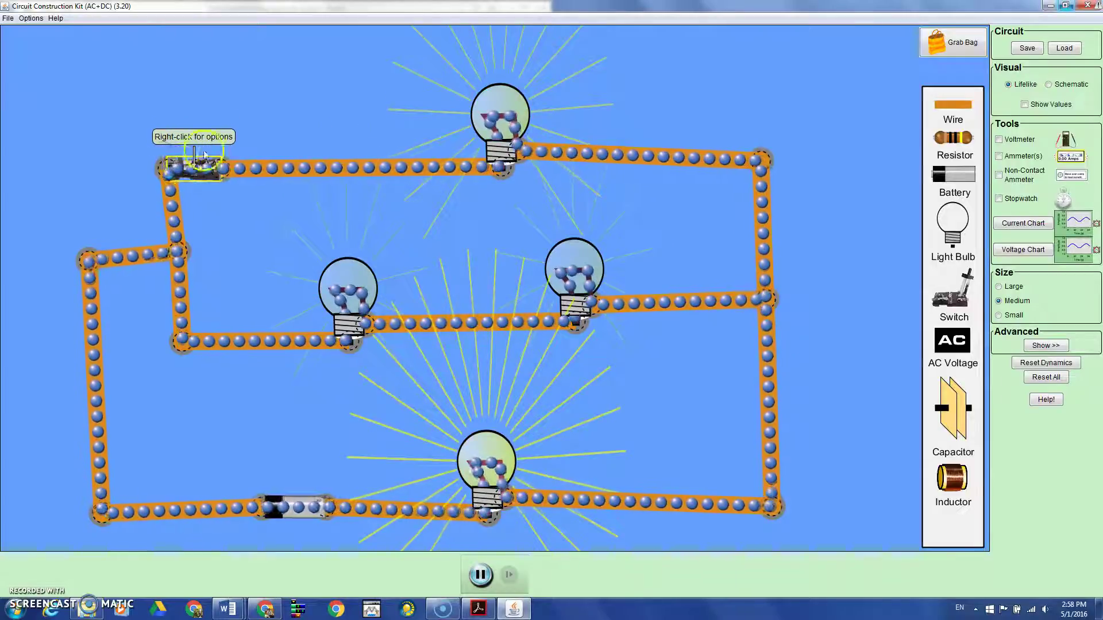